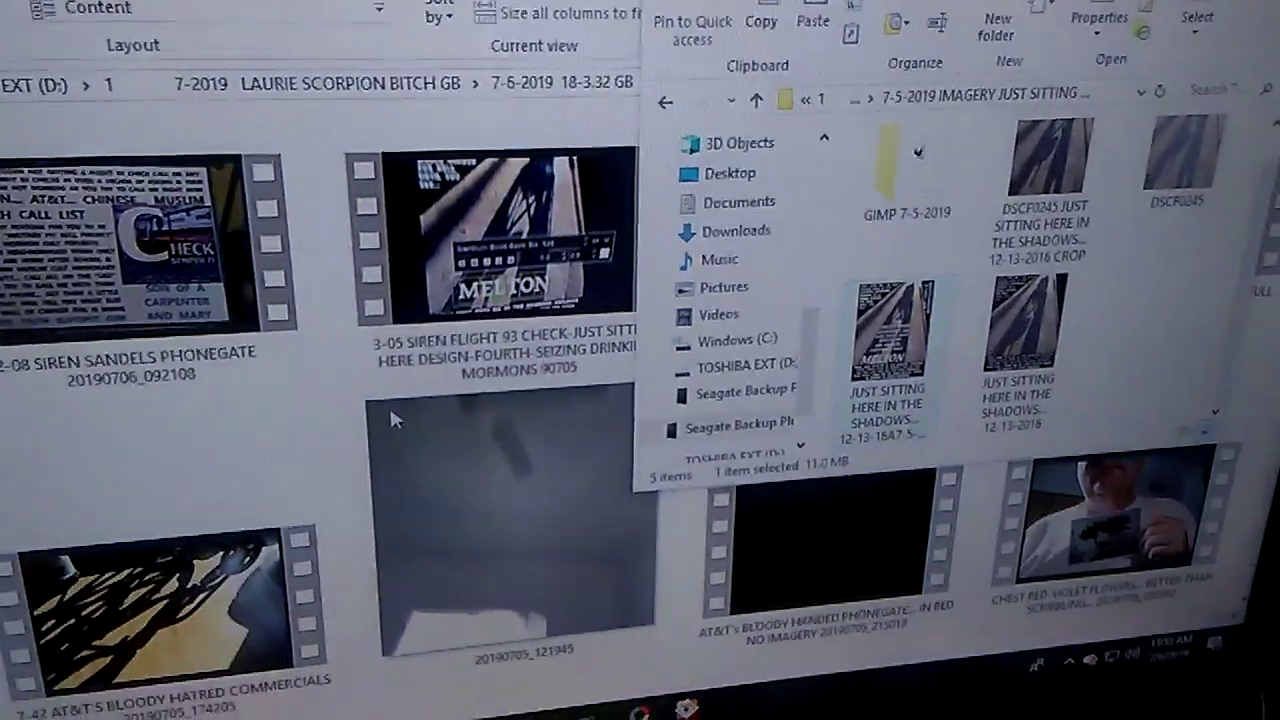
{"action": "scroll", "coordinate": [392, 403], "scroll_direction": "down", "scroll_amount": 5}
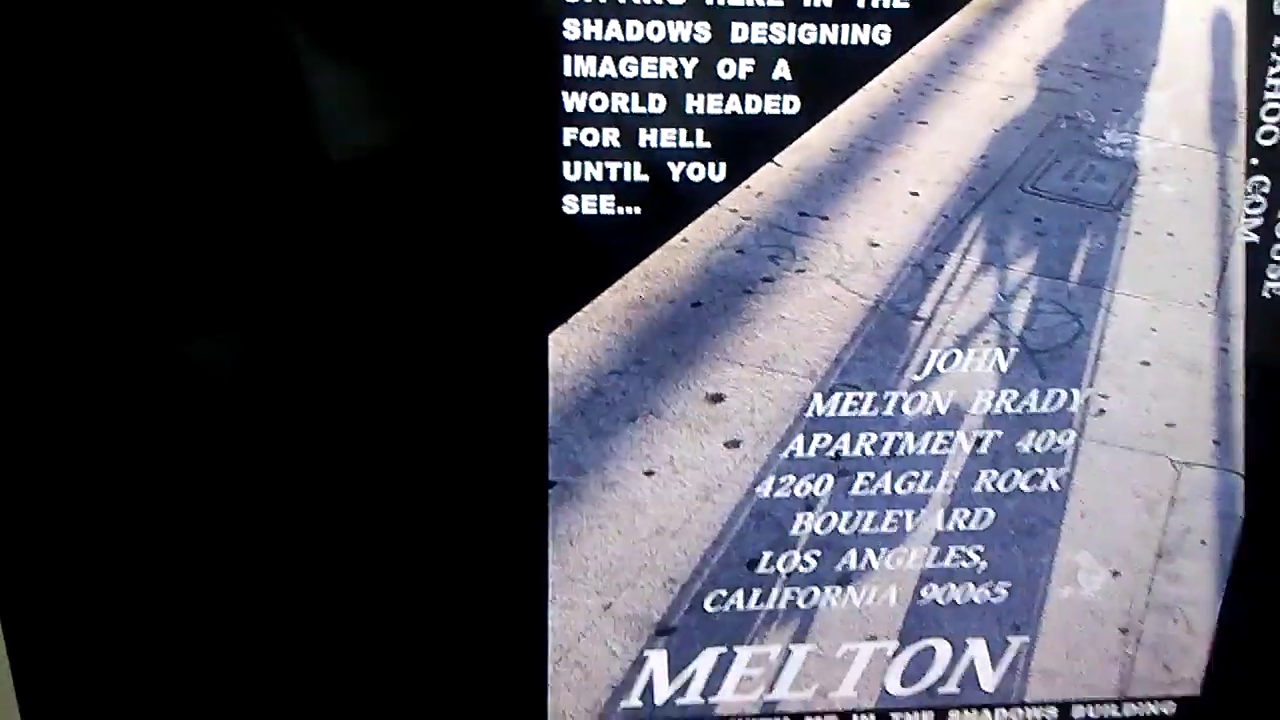
{"action": "key", "text": "Escape"}
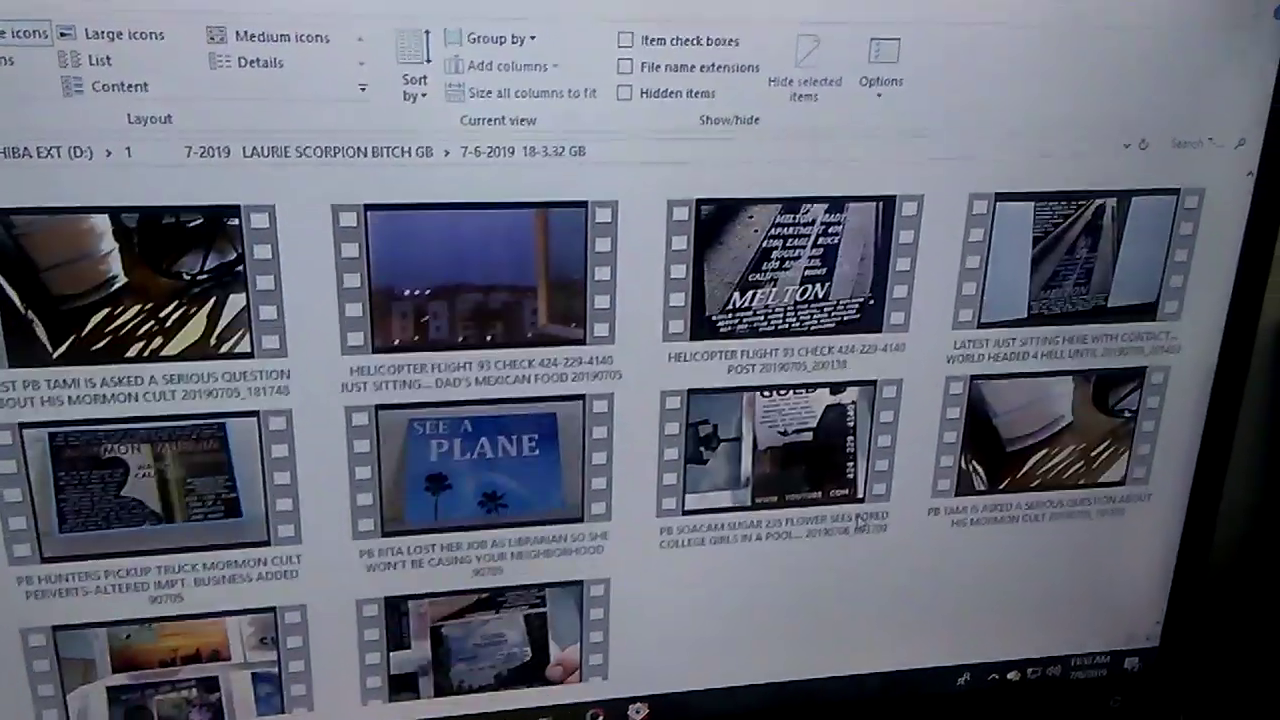
{"action": "scroll", "coordinate": [860, 520], "scroll_direction": "down", "scroll_amount": 3}
{"action": "scroll", "coordinate": [840, 510], "scroll_direction": "up", "scroll_amount": 1}
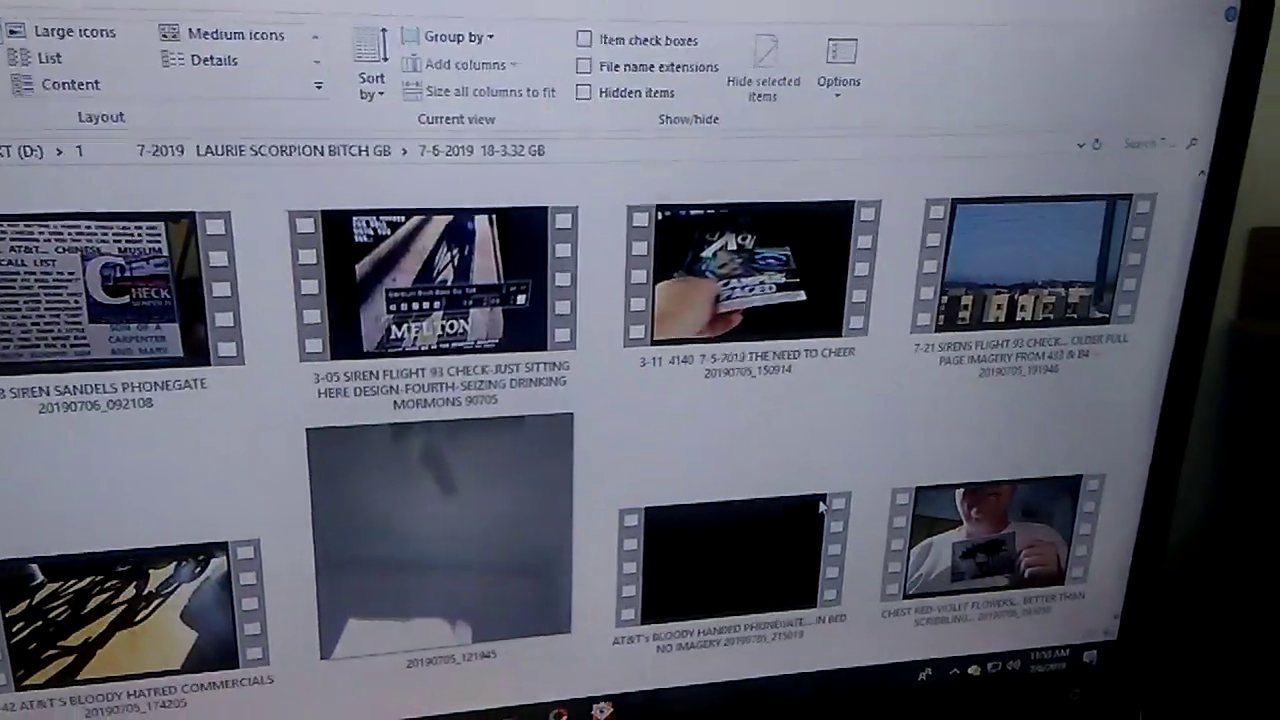
{"action": "scroll", "coordinate": [822, 498], "scroll_direction": "down", "scroll_amount": 4}
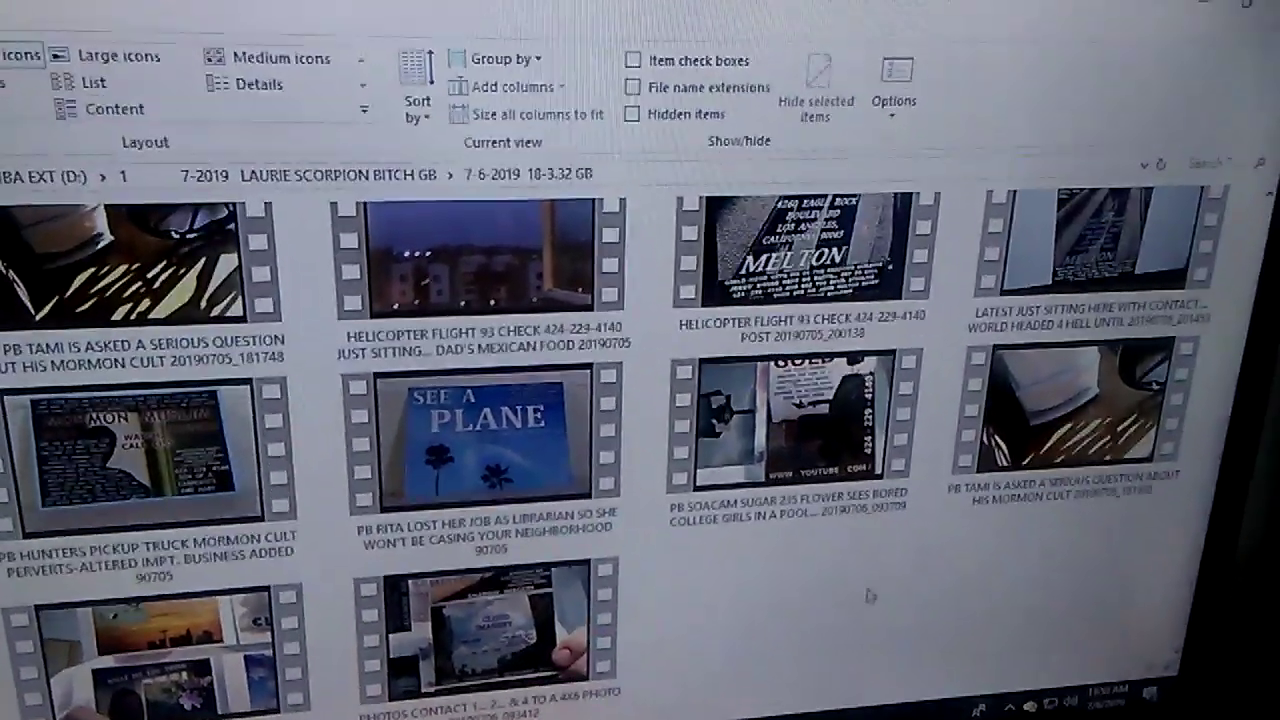
{"action": "scroll", "coordinate": [845, 577], "scroll_direction": "up", "scroll_amount": 5}
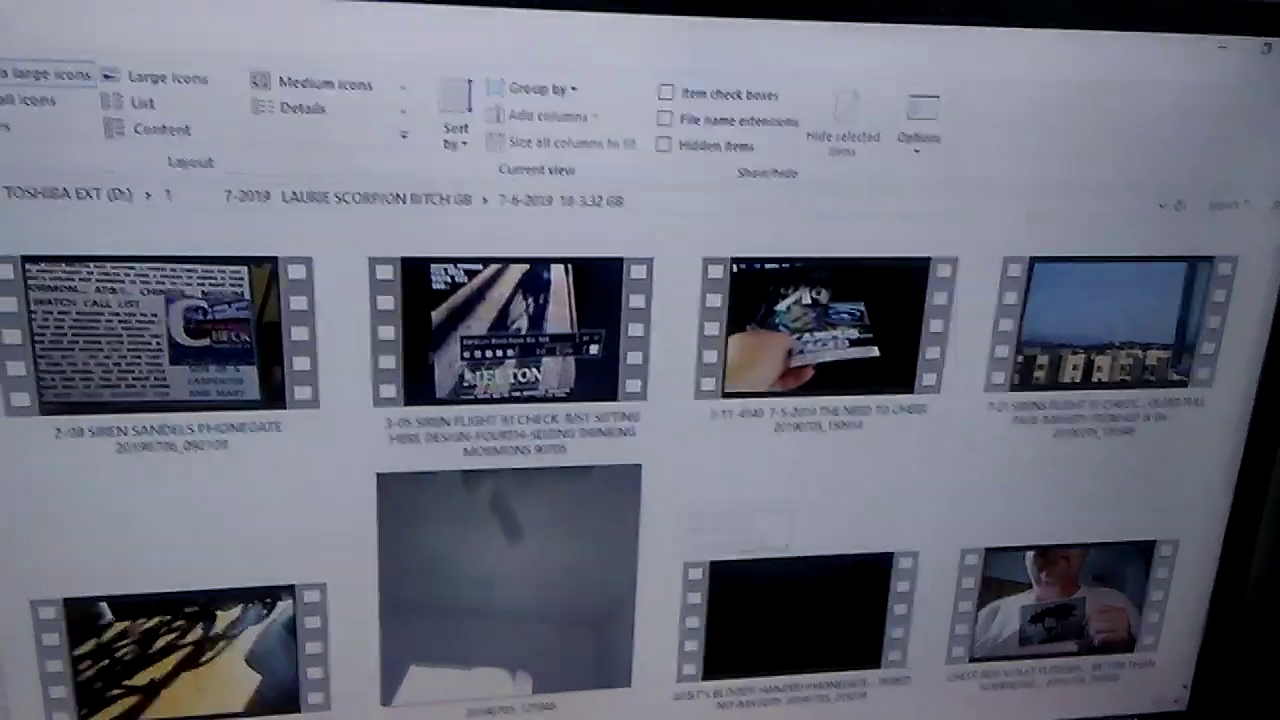